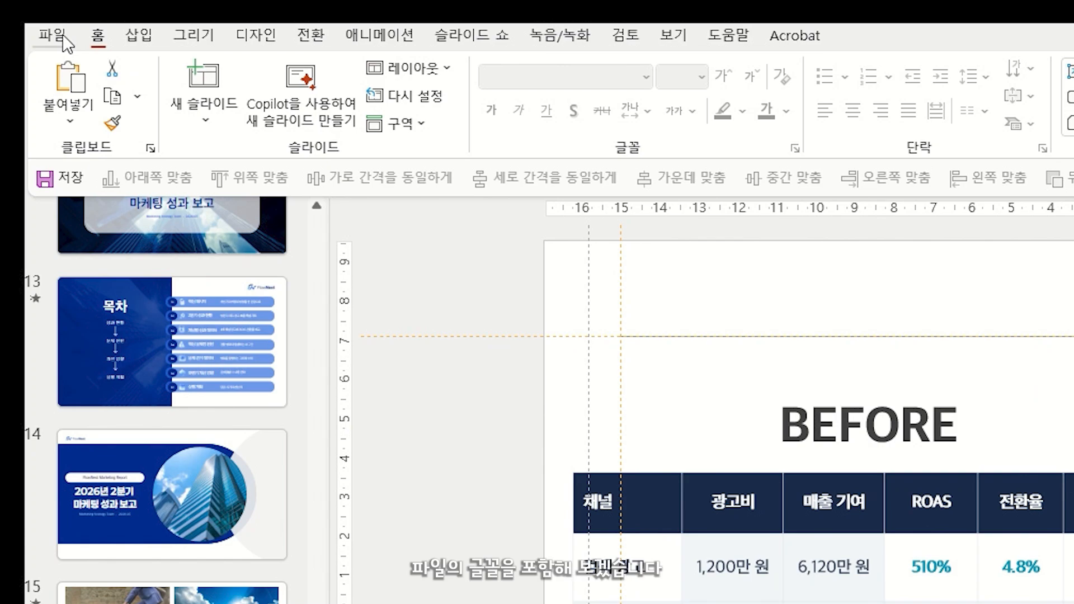
- Turn on embedding of the fonts in the file in the PowerPoint save options
left_click(63, 37)
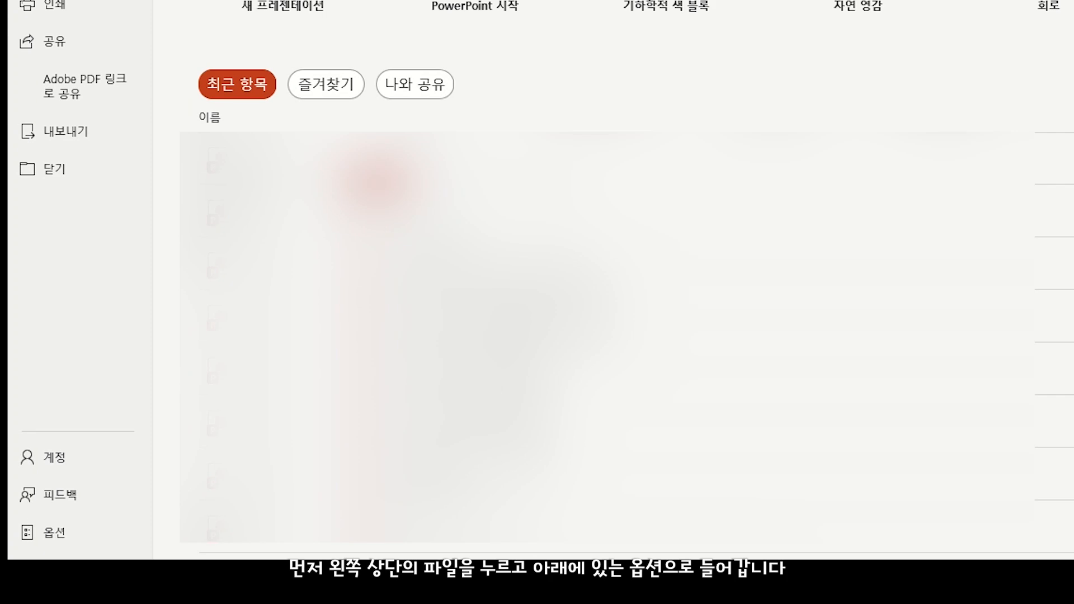
left_click(50, 532)
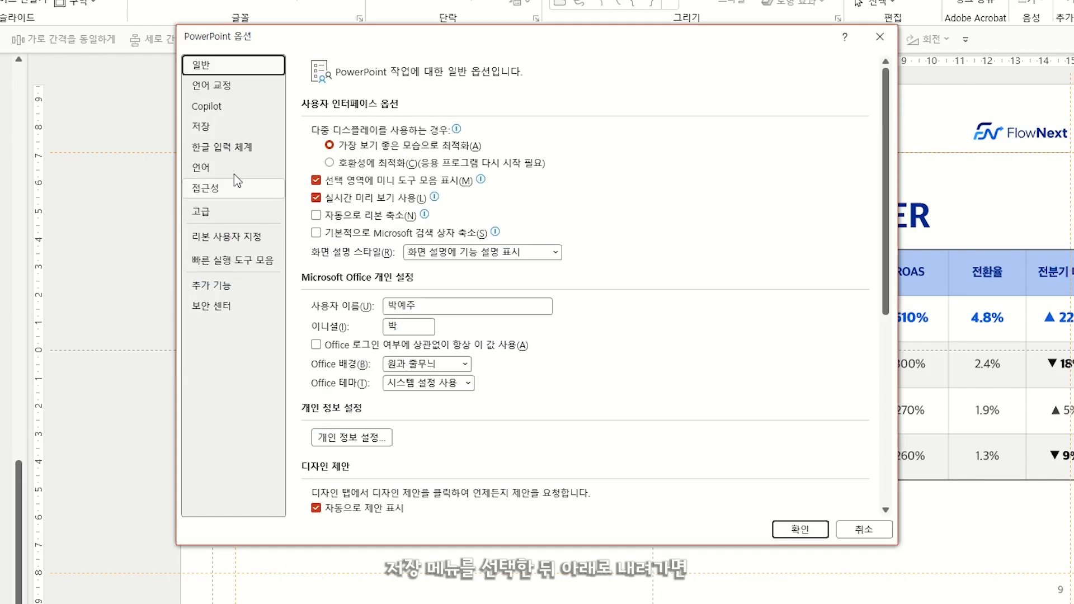
left_click(244, 127)
left_click(376, 452)
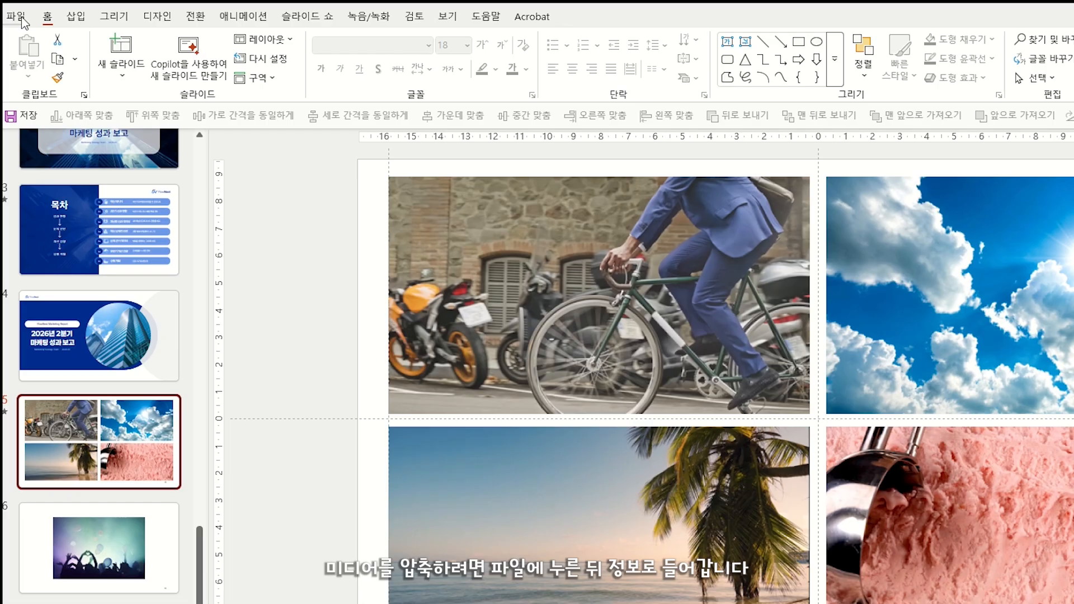
- Open the media compression (미디어 압축) choices in the presentation's file information
left_click(27, 25)
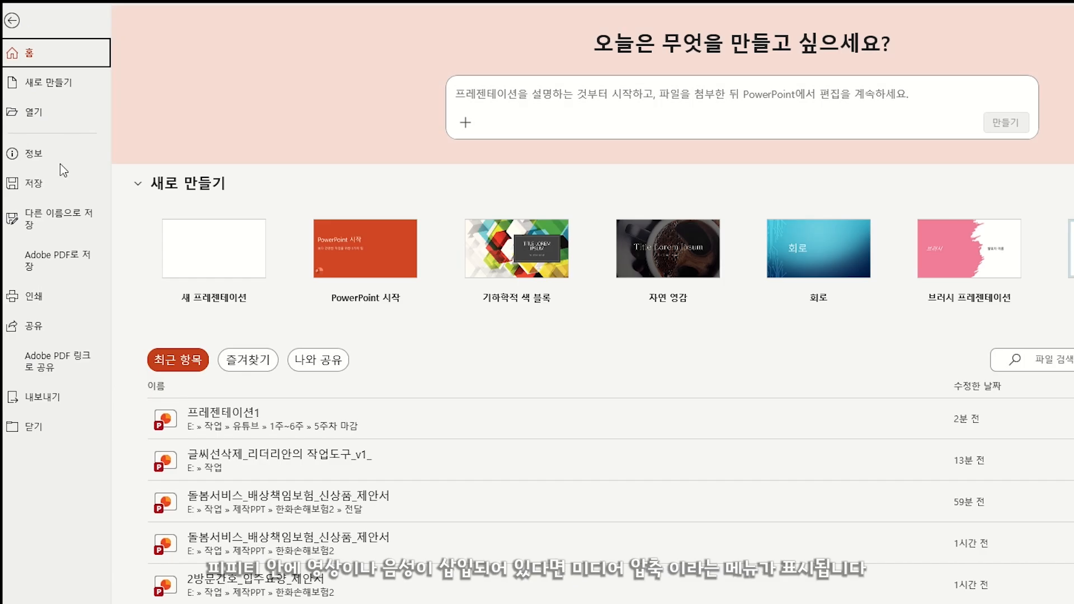
left_click(79, 161)
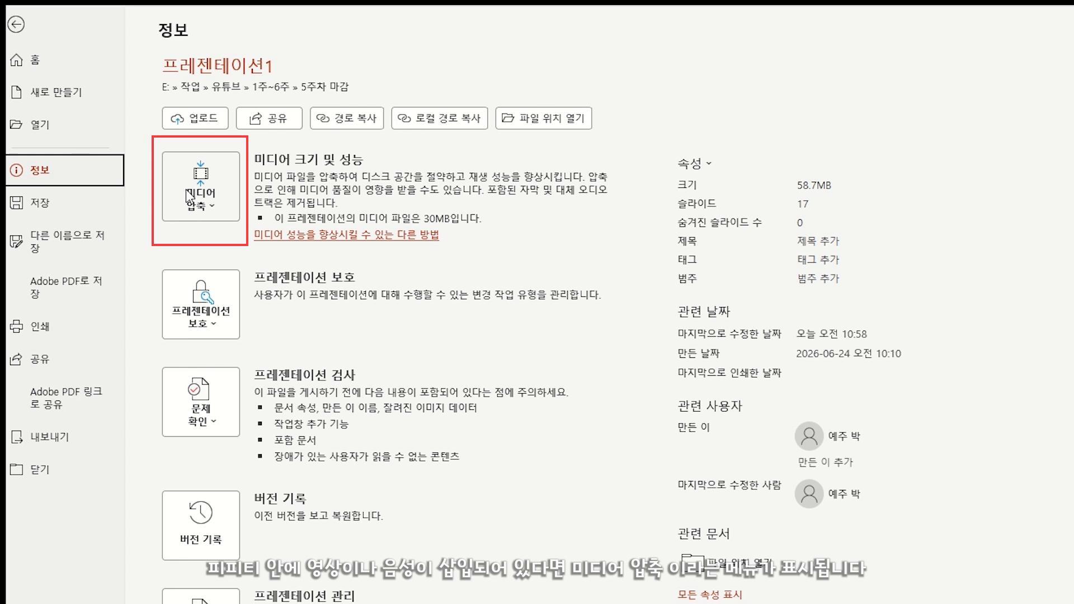
left_click(188, 197)
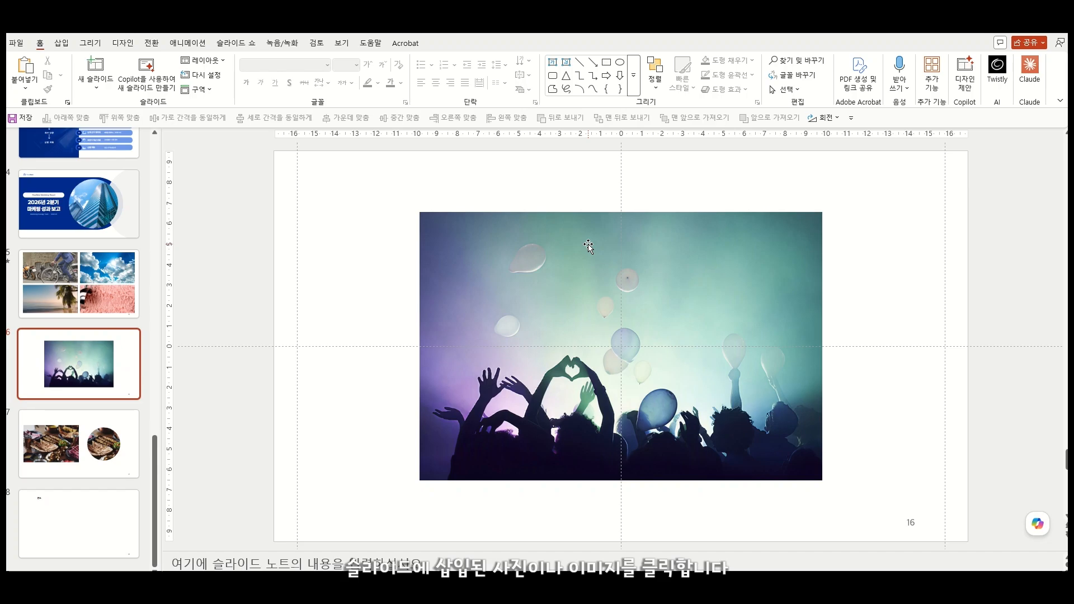
- Open the picture compression settings for the concert photo on slide 16
left_click(588, 244)
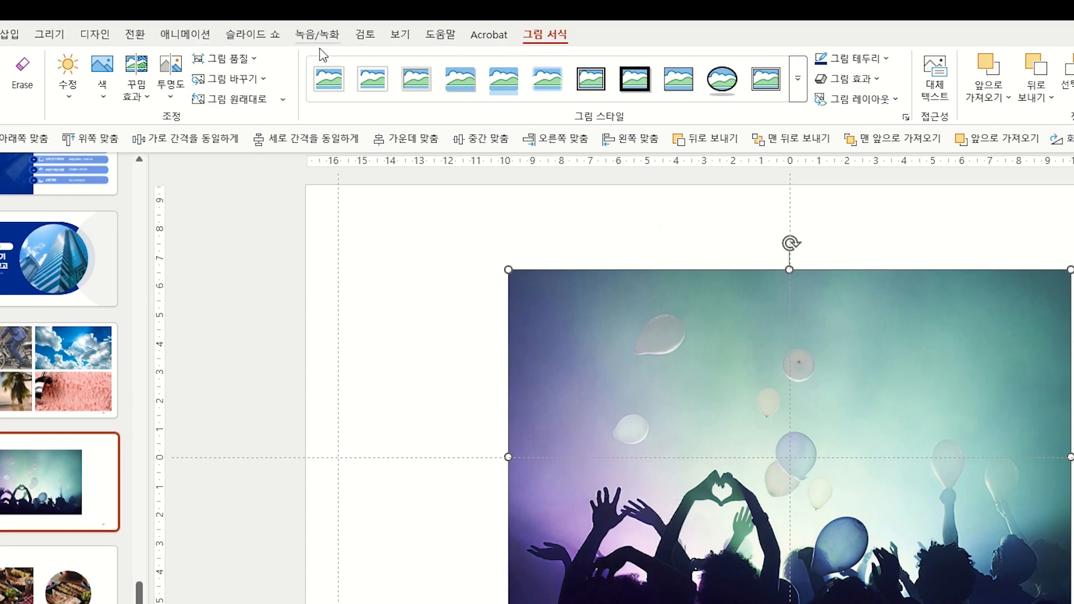
left_click(241, 59)
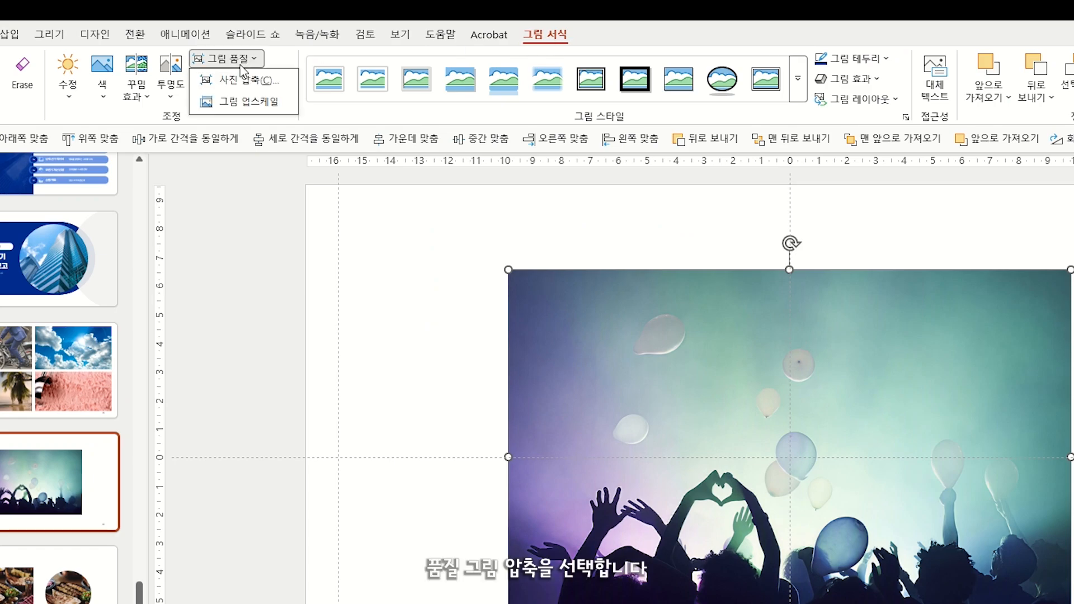
left_click(245, 89)
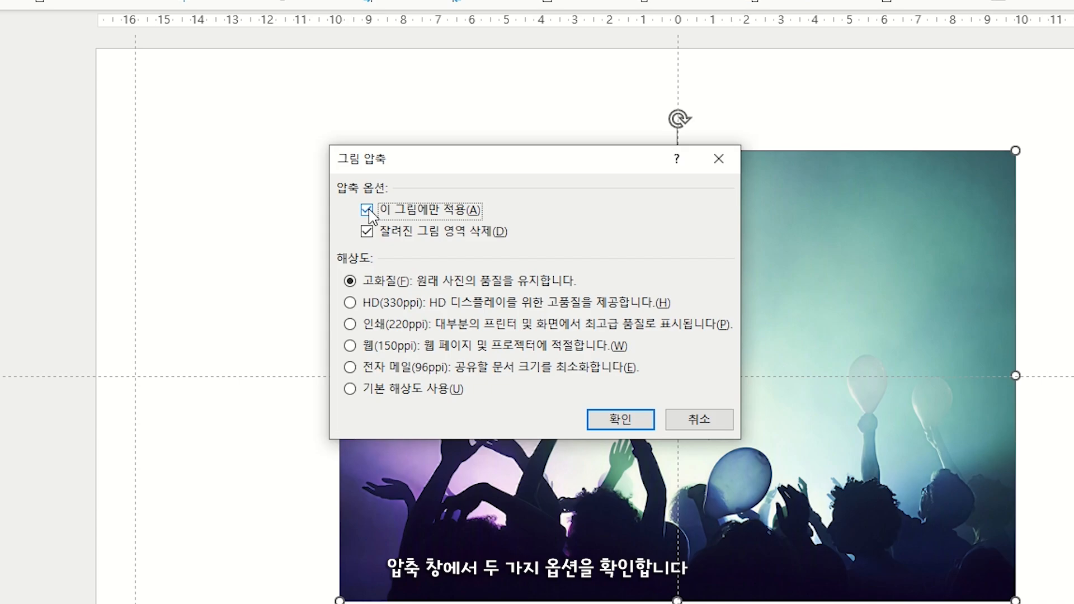
- Turn off 이 그림에만 적용 so compression covers all pictures, and enable 잘려진 그림 영역 삭제
left_click(481, 565)
left_click(485, 592)
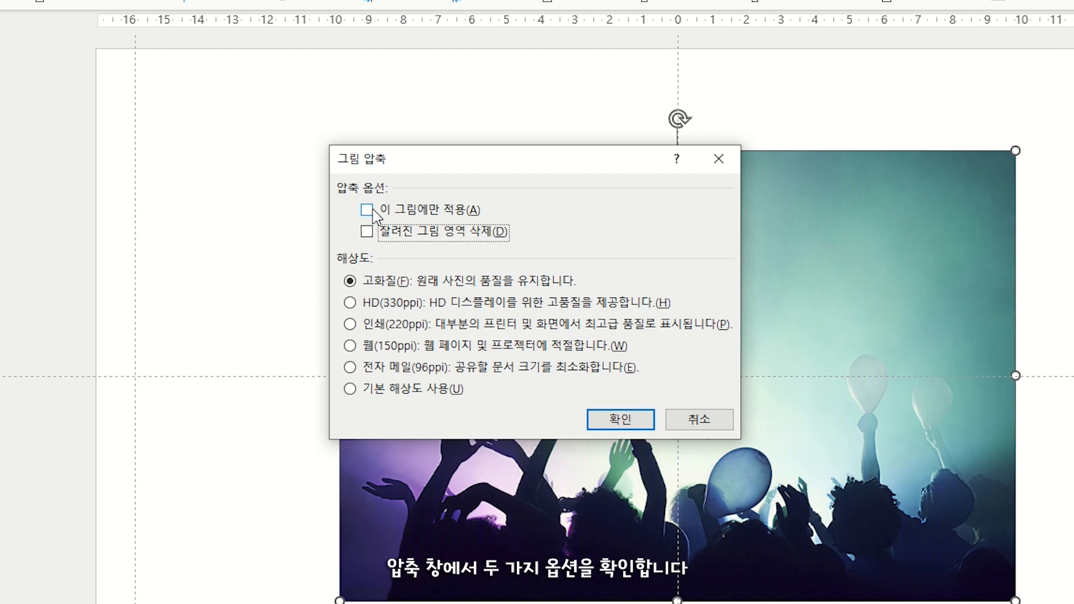
left_click(367, 210)
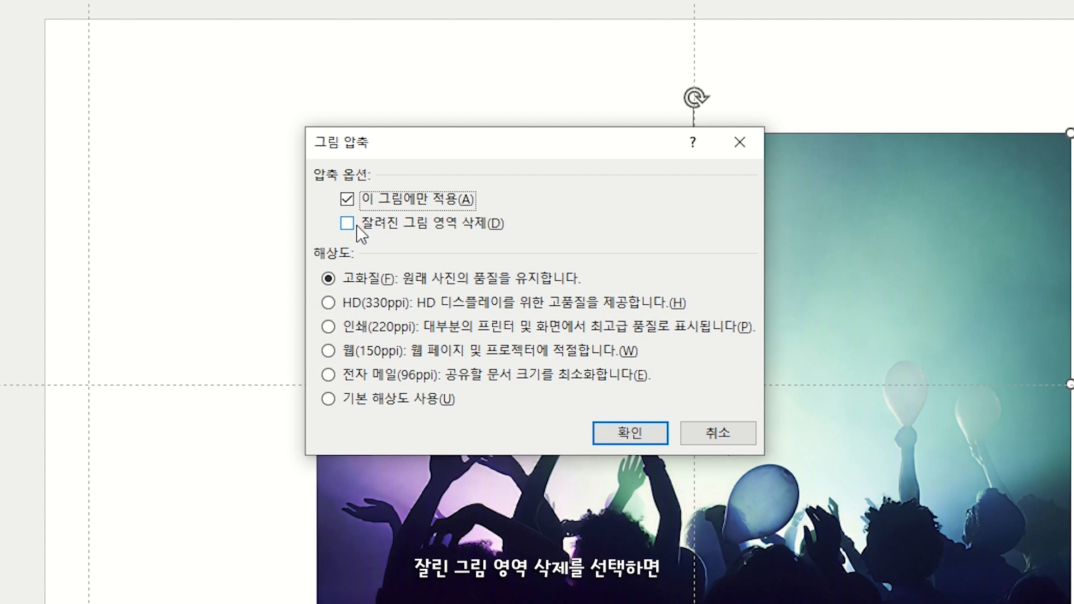
left_click(356, 226)
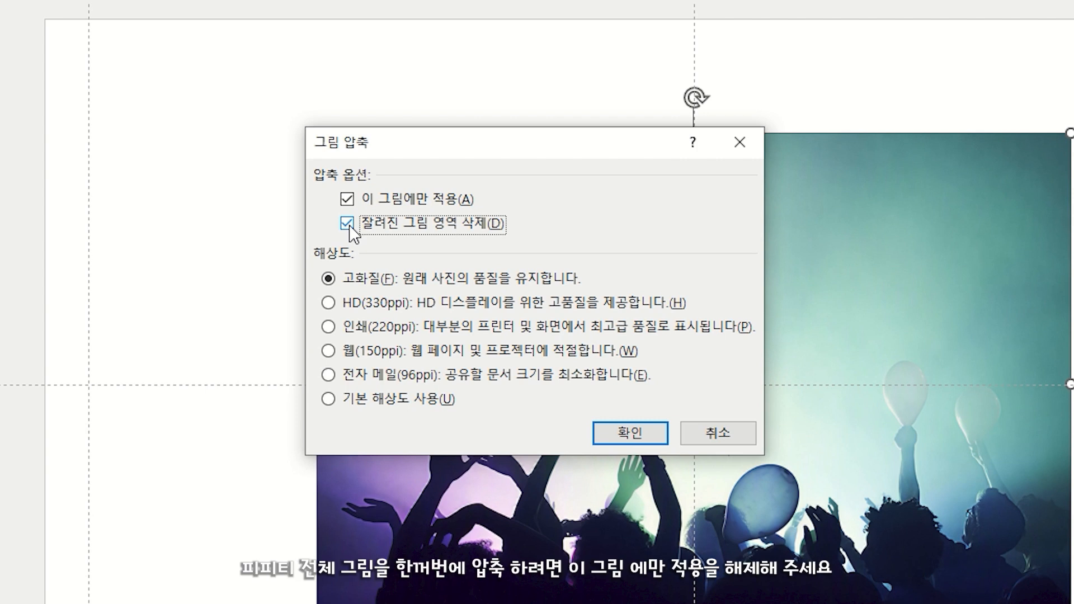
left_click(348, 199)
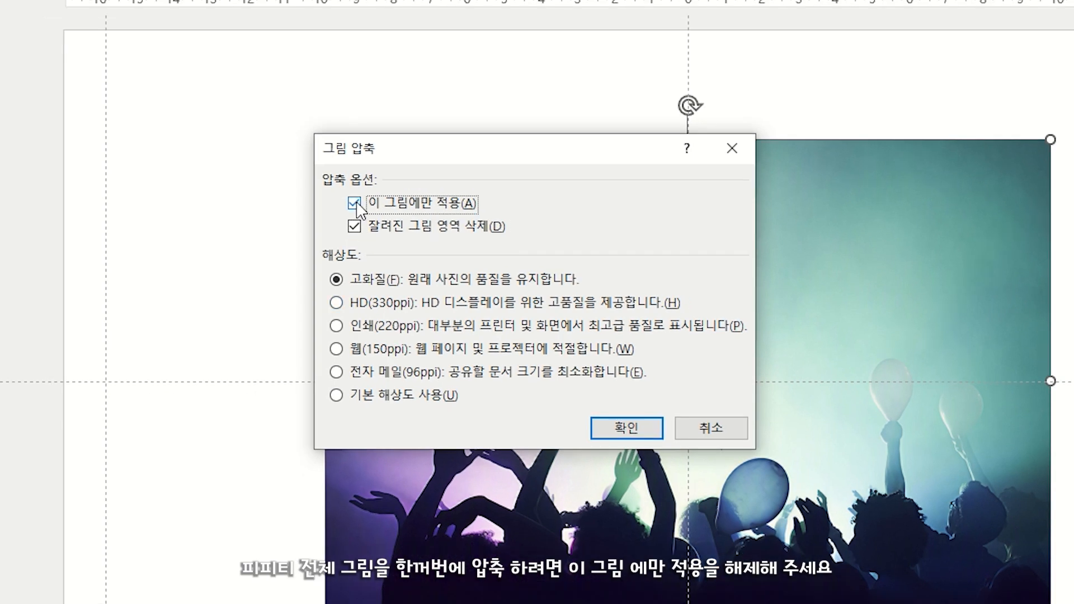
left_click(356, 204)
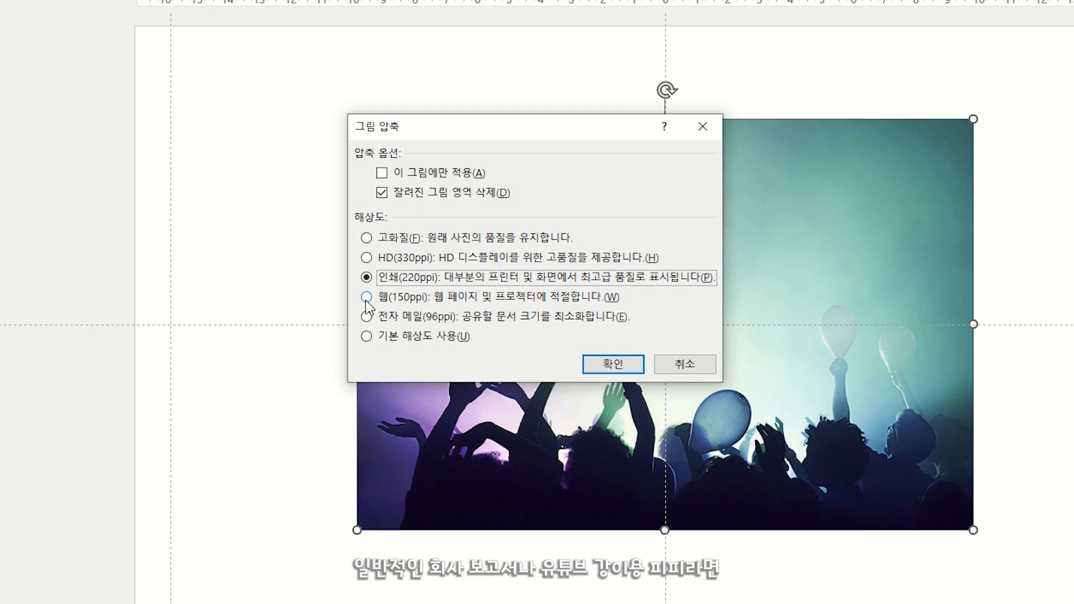
- Try the 인쇄(220ppi) resolution, and set the picture compression to 웹(150ppi)
left_click(366, 302)
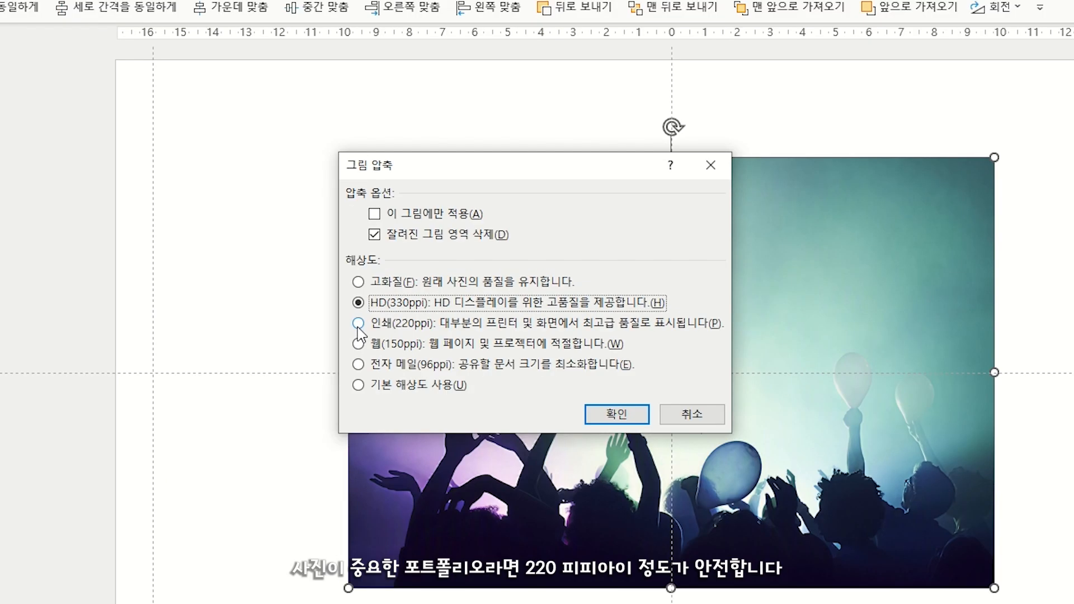
left_click(358, 325)
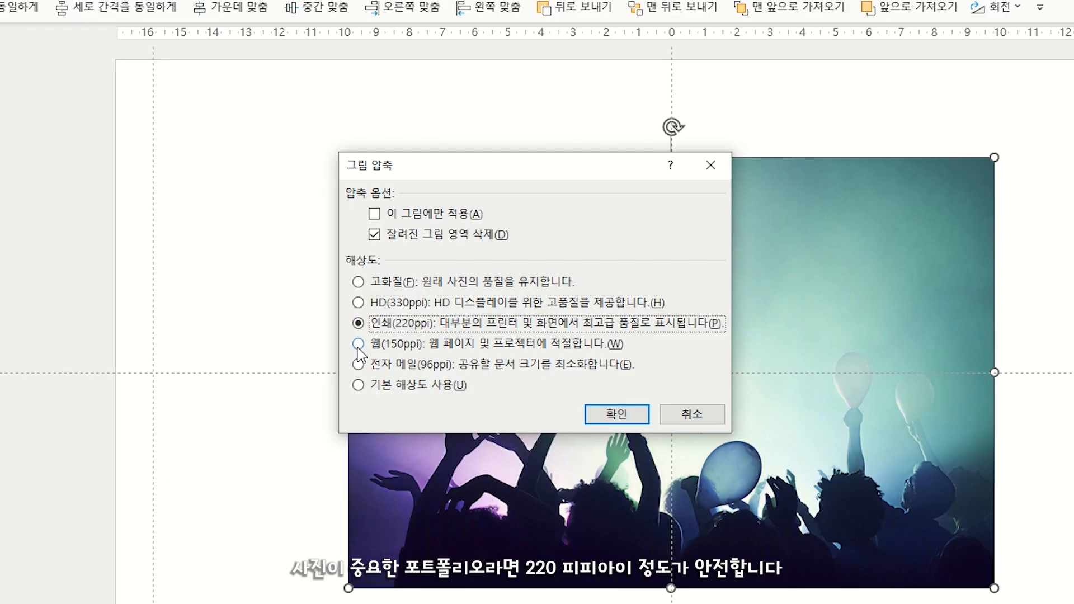
left_click(358, 346)
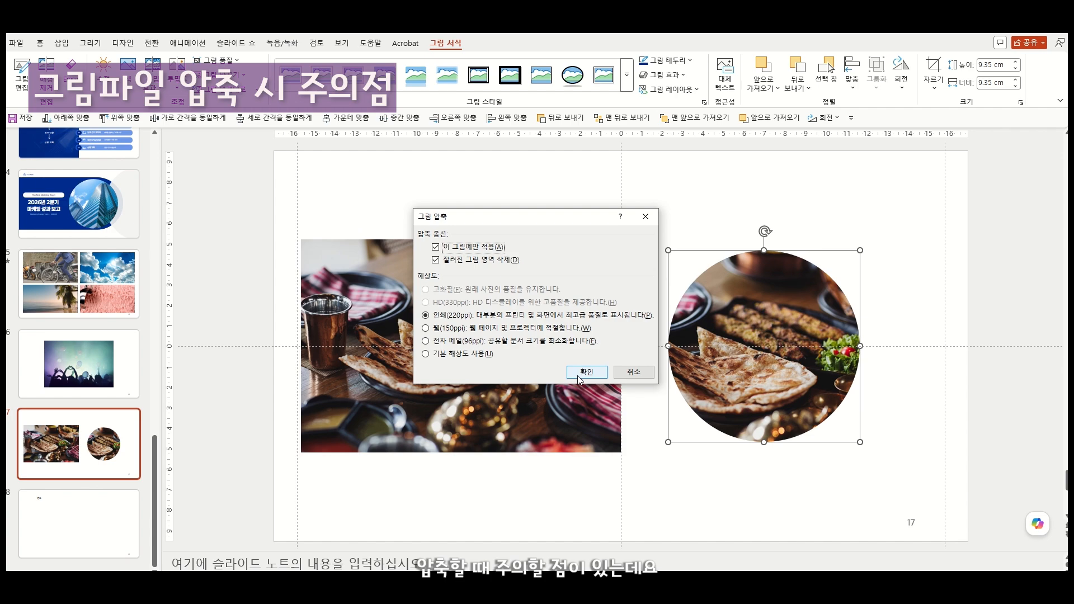
- Compress only the circular food photo on slide 17 at 220ppi with its cropped areas deleted, and start cropping it
left_click(580, 375)
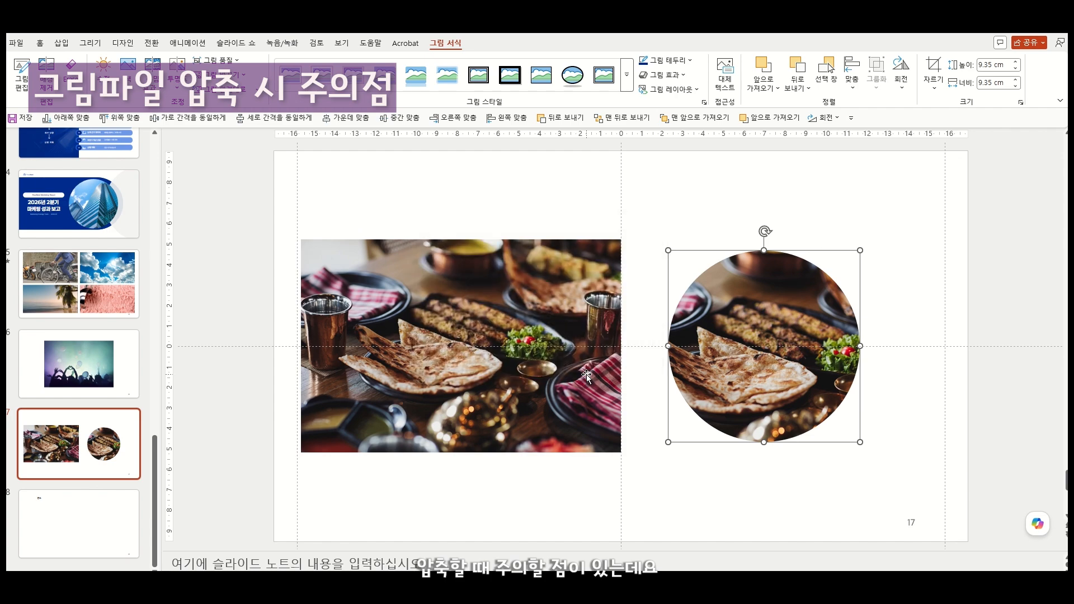
left_click(940, 89)
left_click(950, 104)
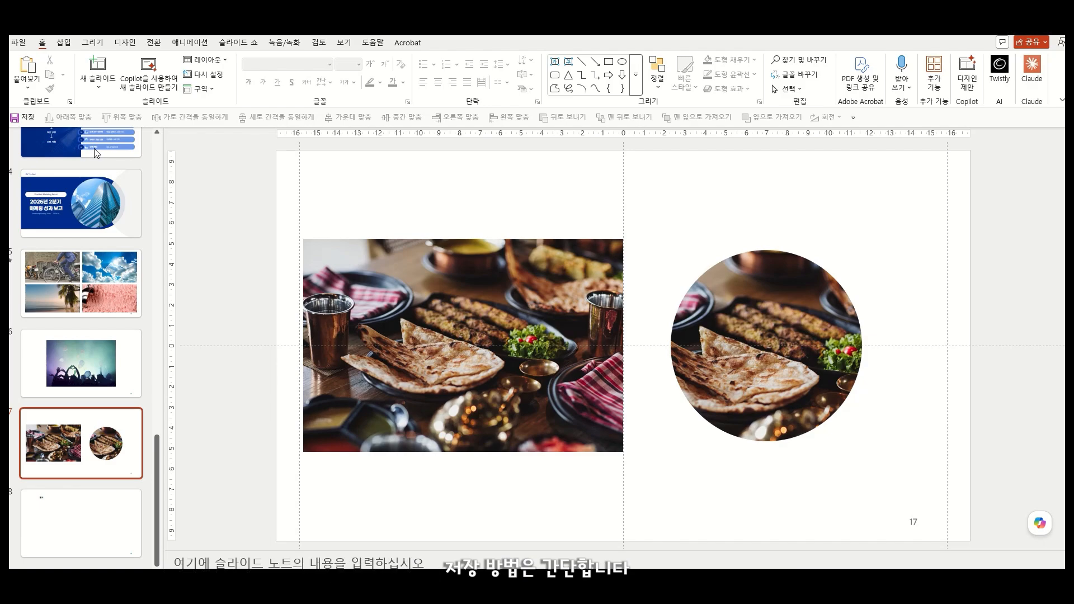
- Export the presentation as a PDF/XPS document
left_click(22, 45)
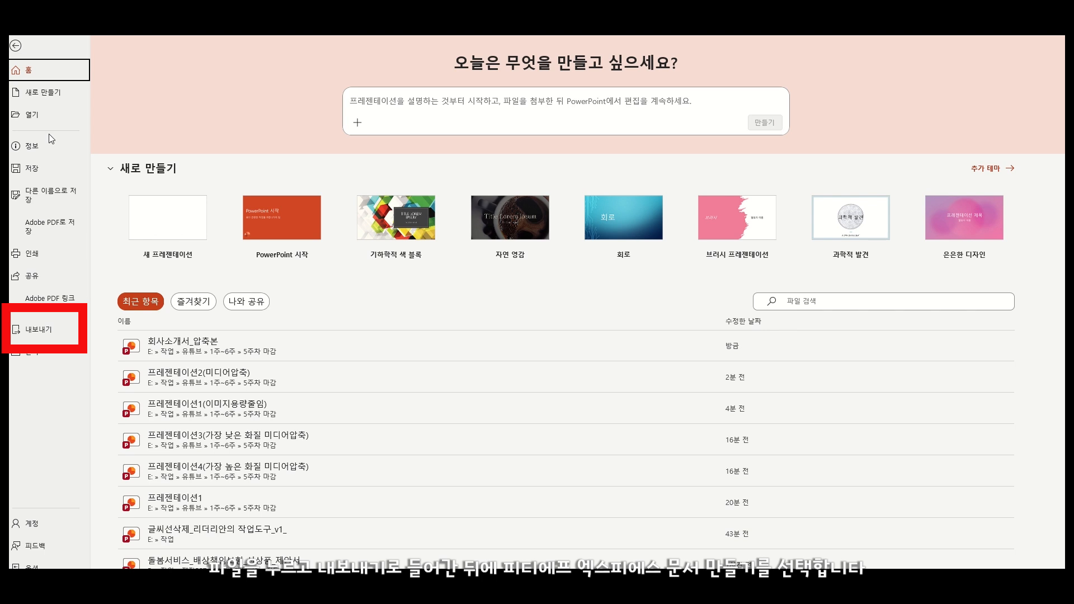
left_click(48, 333)
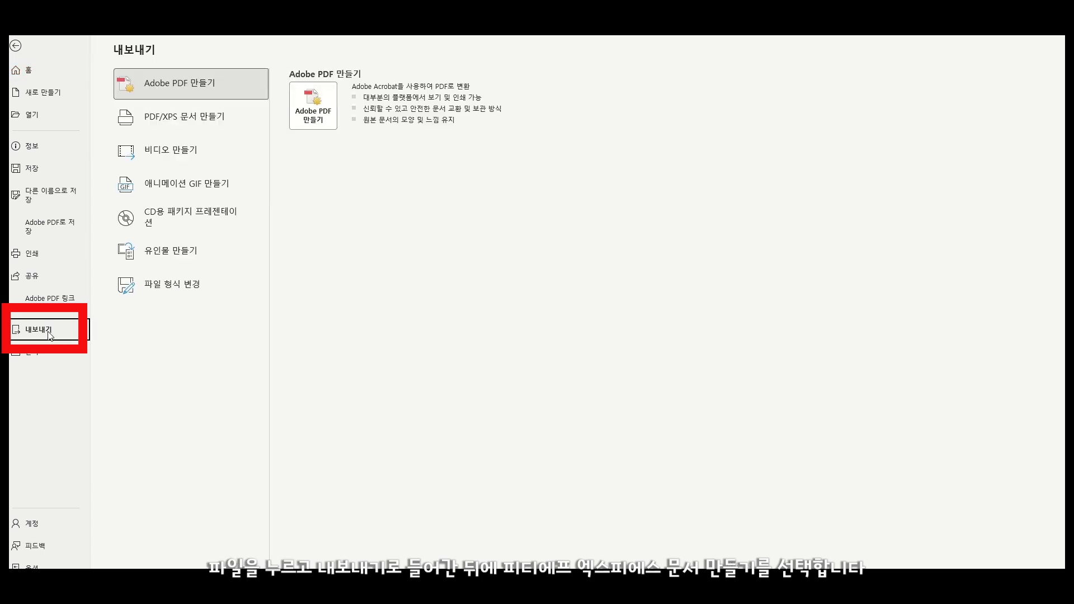
left_click(223, 123)
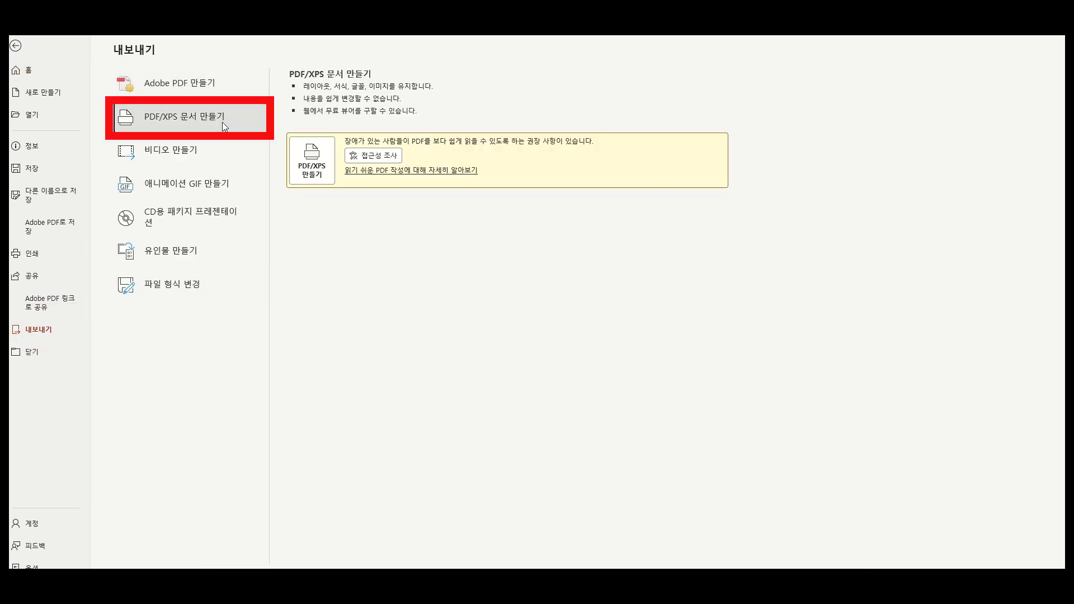
left_click(312, 163)
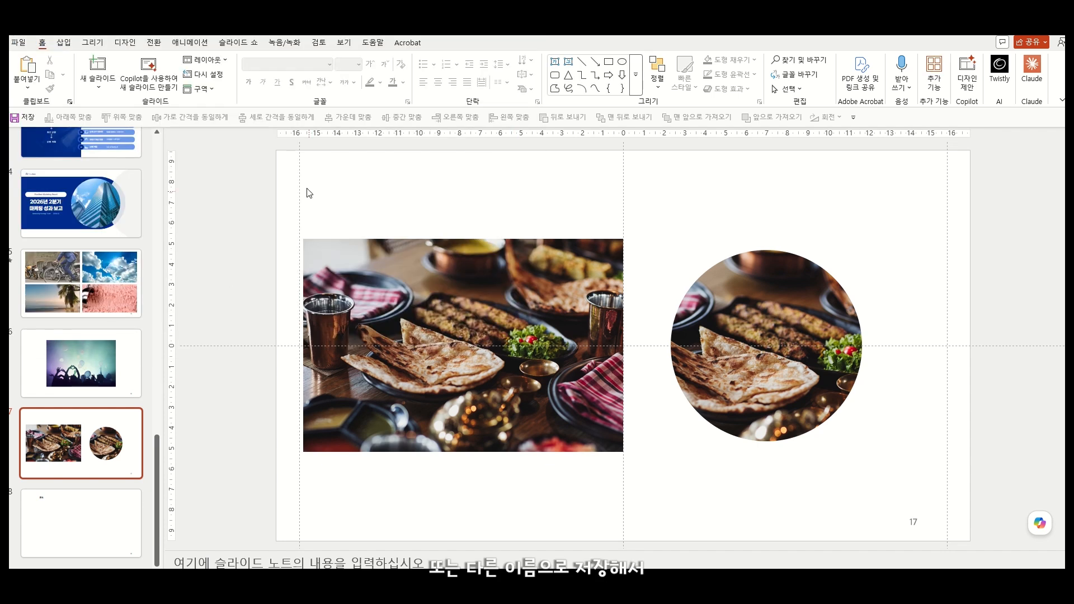
- Save a copy of the presentation as 회사소개서_압축본 in PDF (*.pdf) format in the current folder
left_click(22, 44)
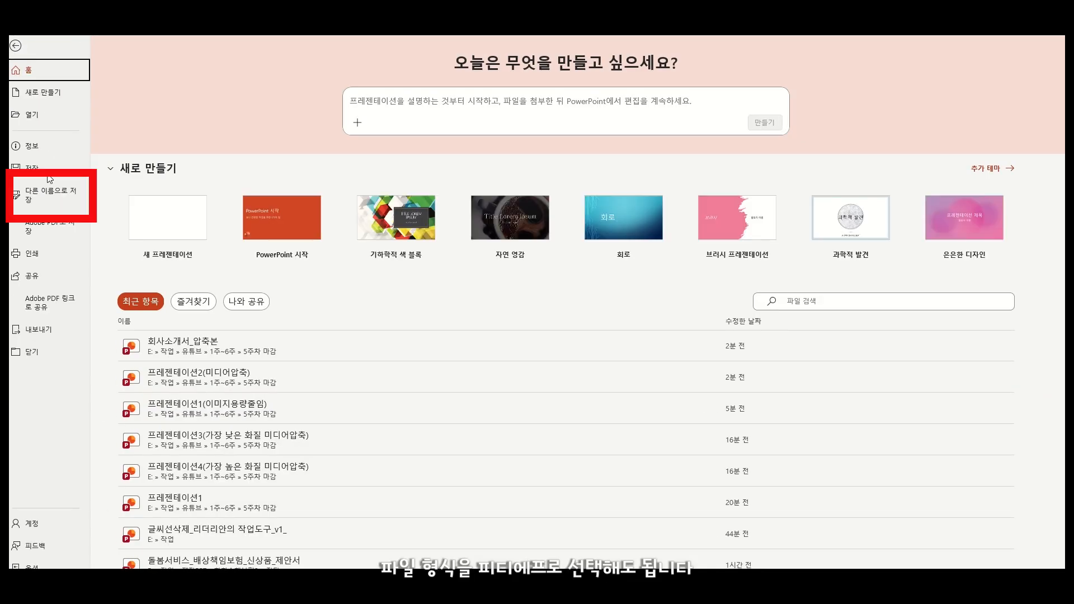
left_click(52, 206)
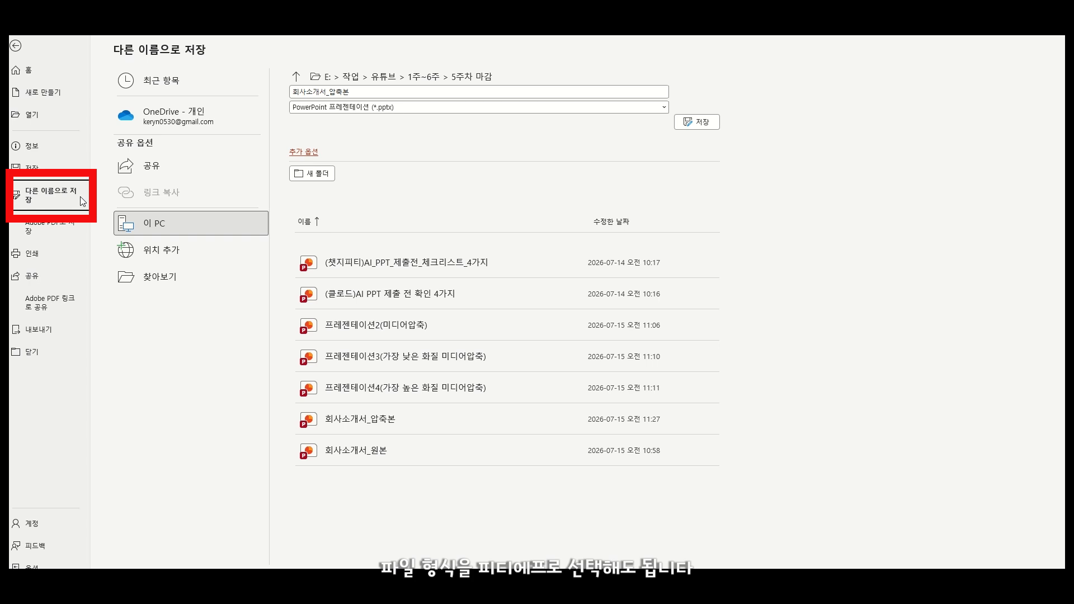
left_click(340, 108)
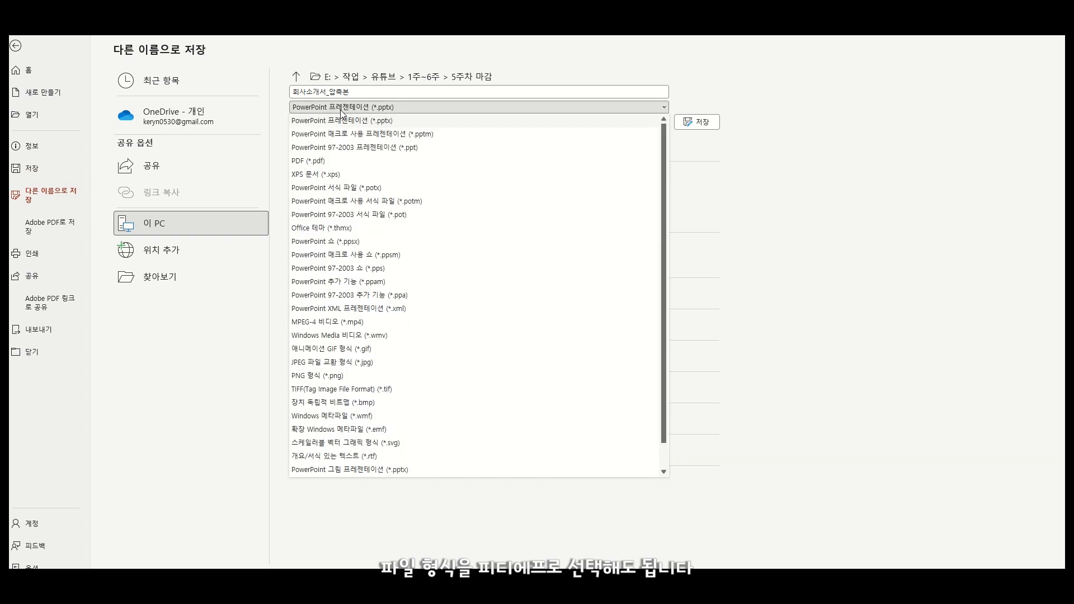
left_click(345, 161)
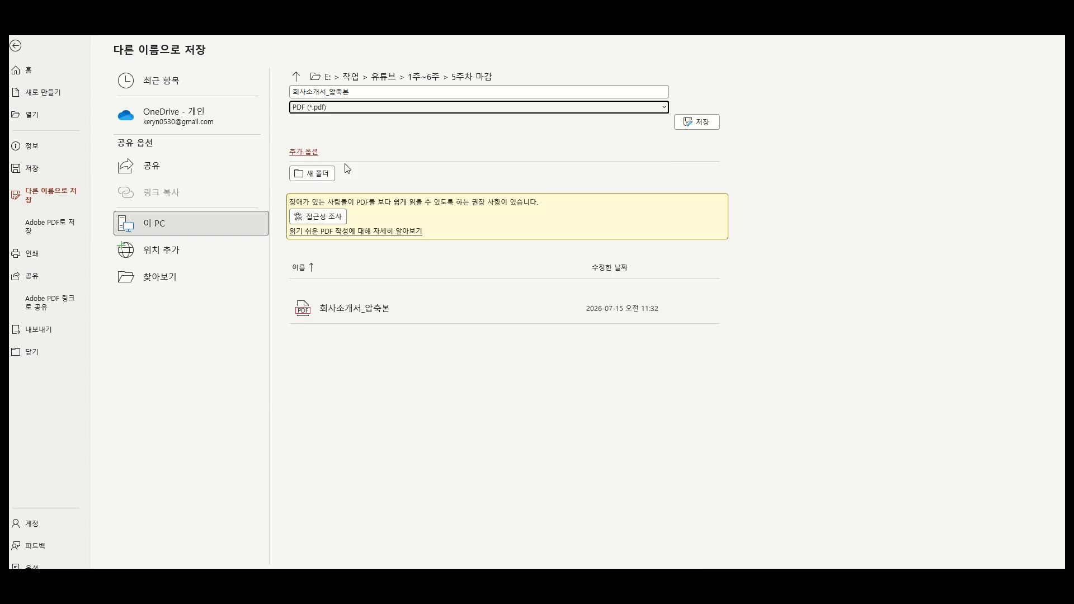
left_click(697, 123)
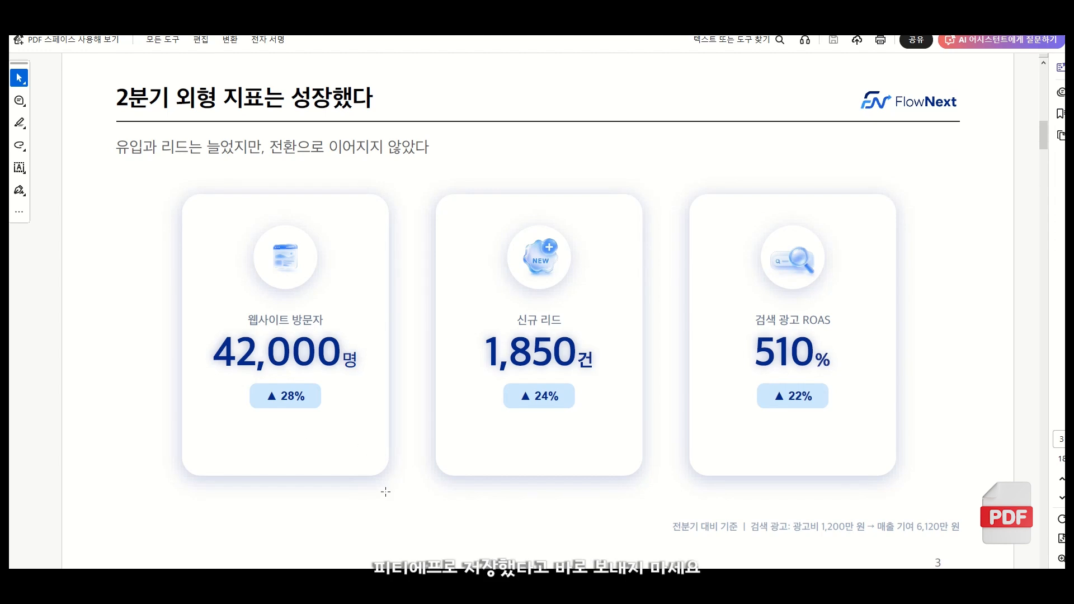
- Switch to the PDF viewer and review the saved presentation from page 3 to page 5
scroll(385, 491, "down", 2)
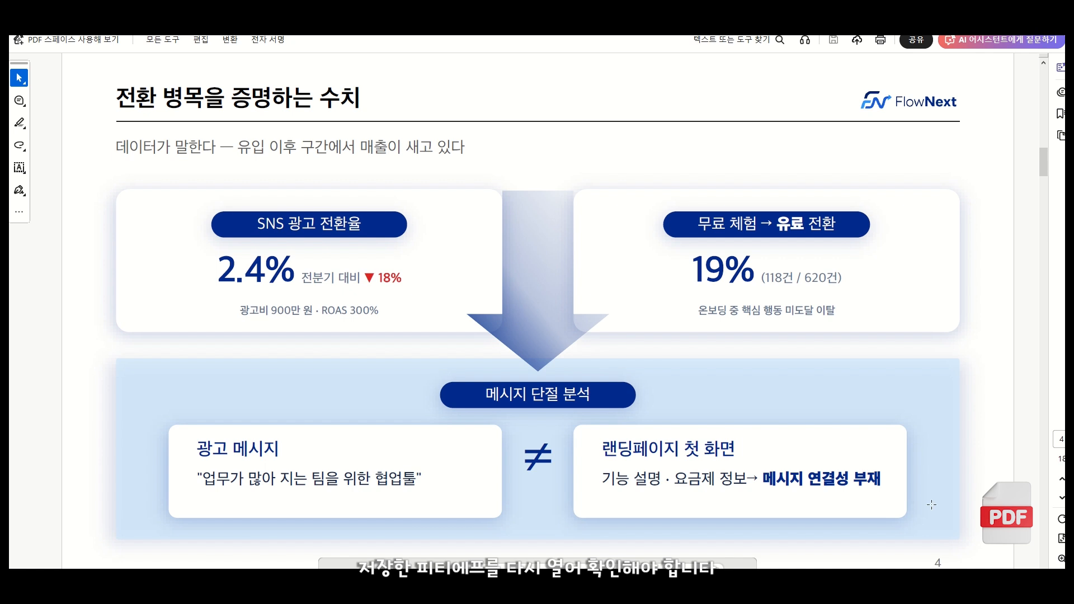
scroll(931, 505, "down", 2)
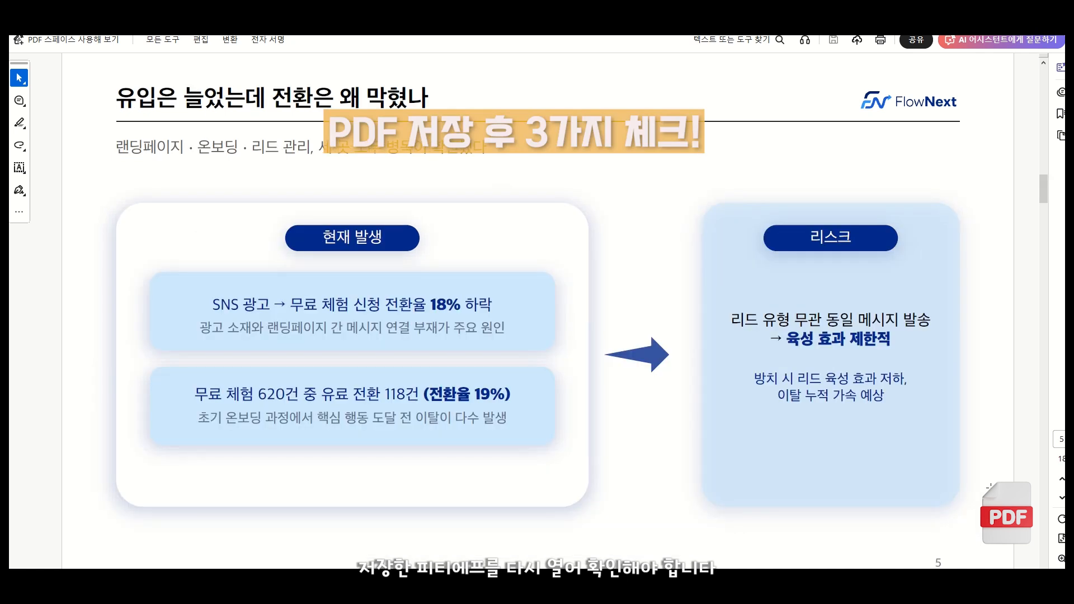